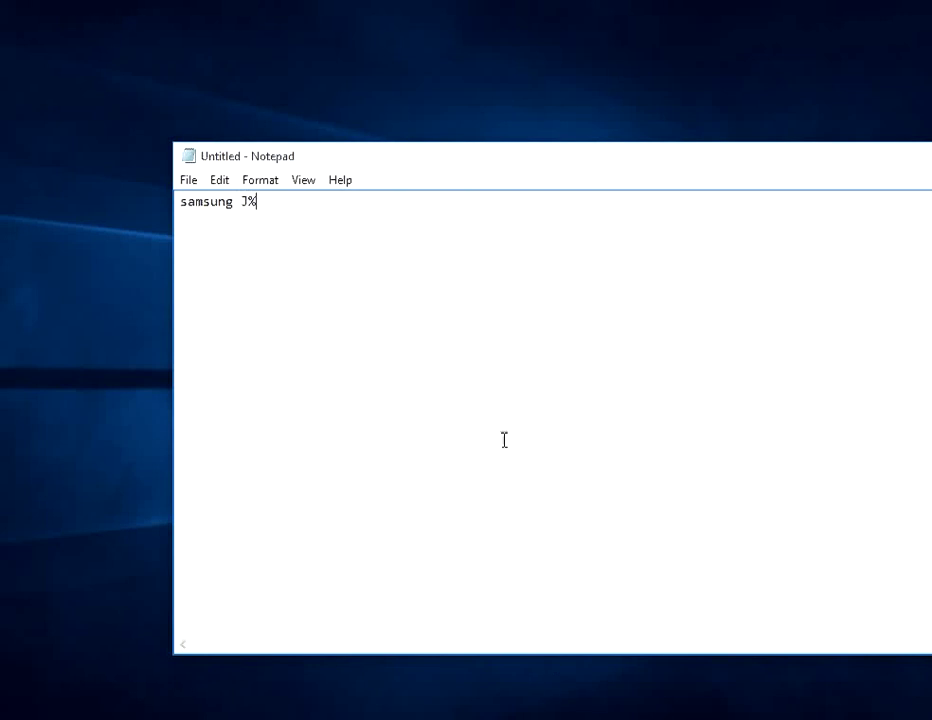
Replace the stray % with 5 so the Notepad note reads 'samsung J5'
{"action": "key", "text": "BackSpace"}
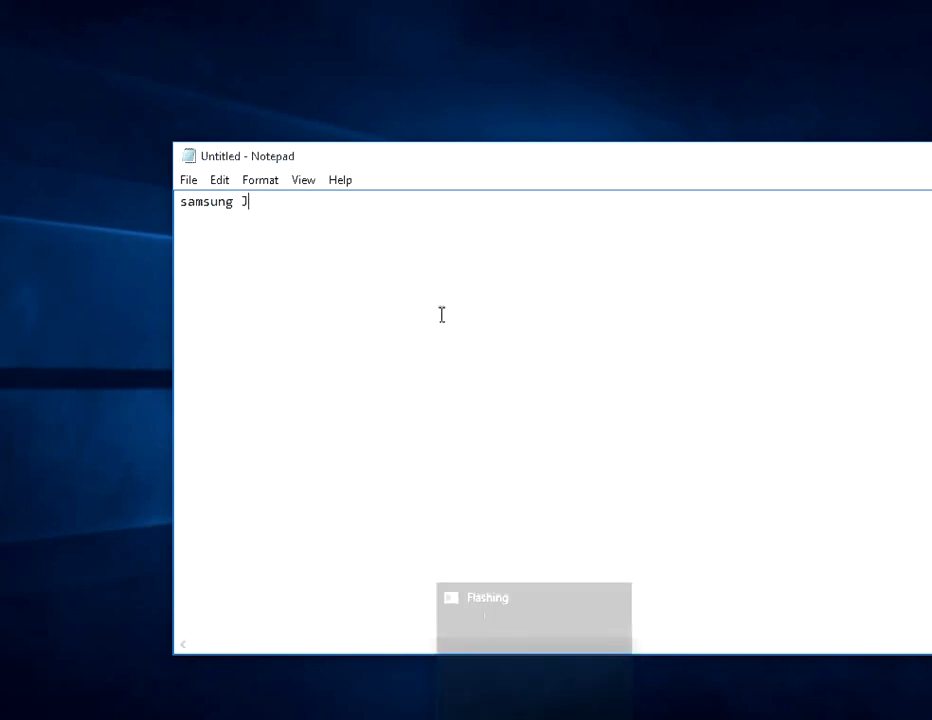
{"action": "type", "text": "5"}
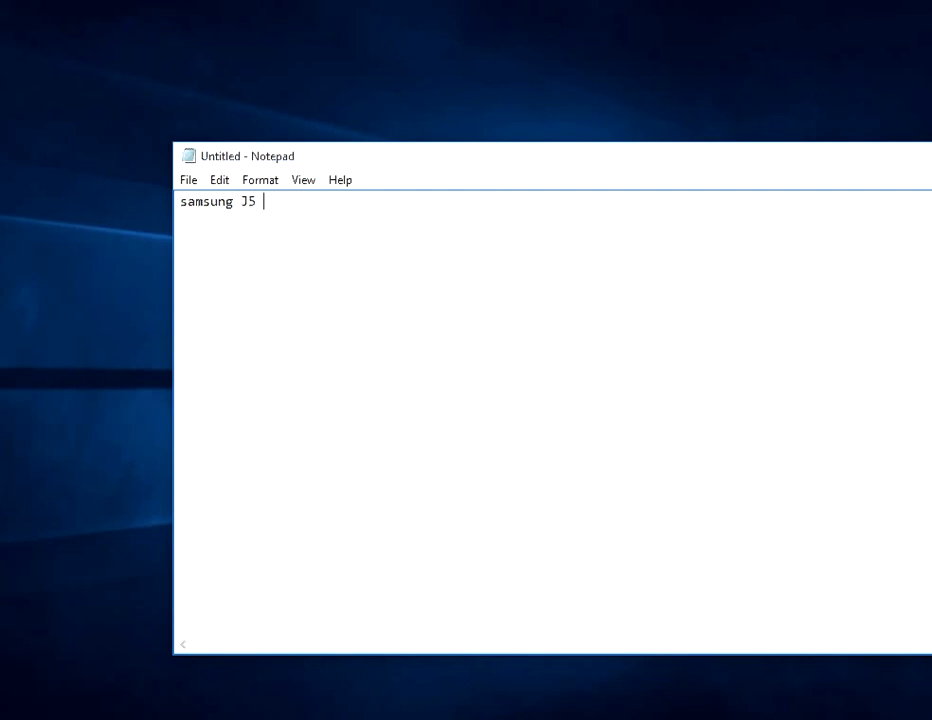
Restore DroidCam Client and nudge its window slightly upward
{"action": "left_click", "coordinate": [443, 640]}
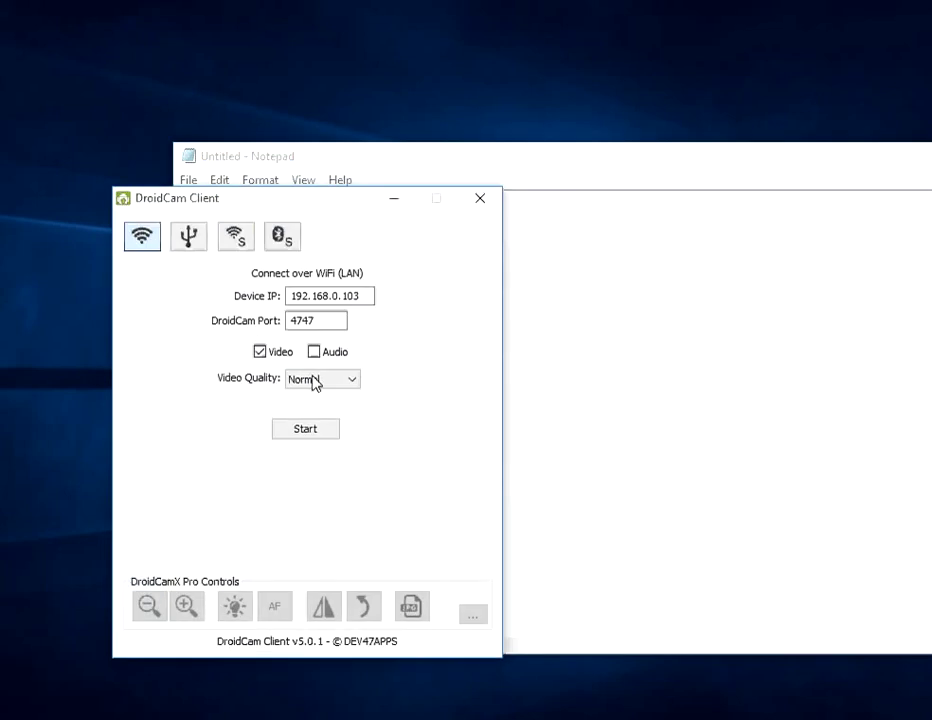
{"action": "left_click_drag", "start_coordinate": [300, 206], "coordinate": [307, 195]}
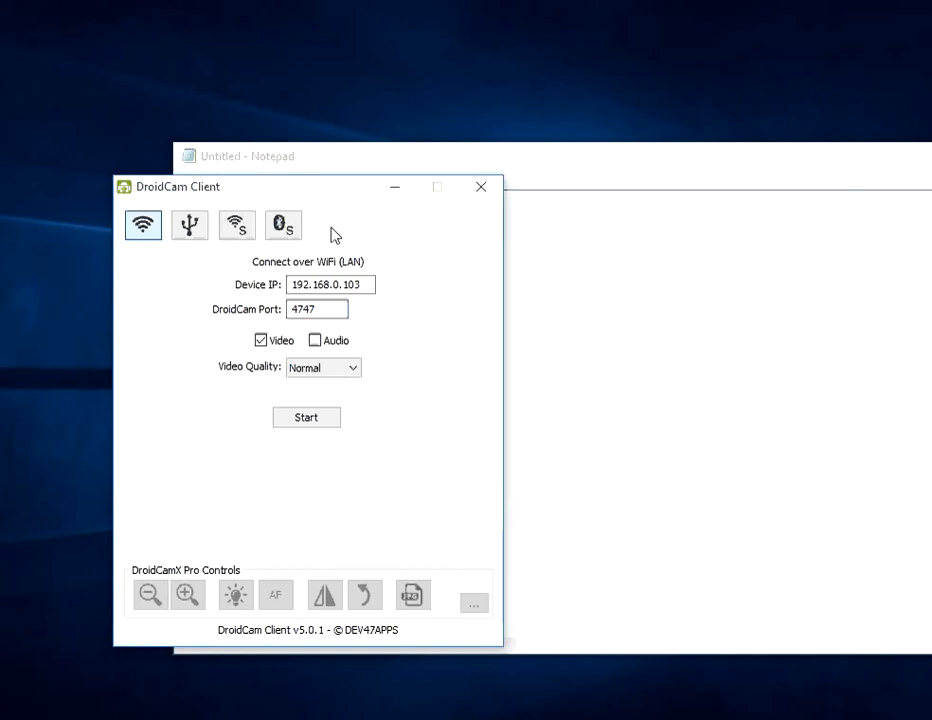
Insert 'Galaxy' so the Notepad note reads 'samsung Galaxy J5'
{"action": "left_click", "coordinate": [394, 187]}
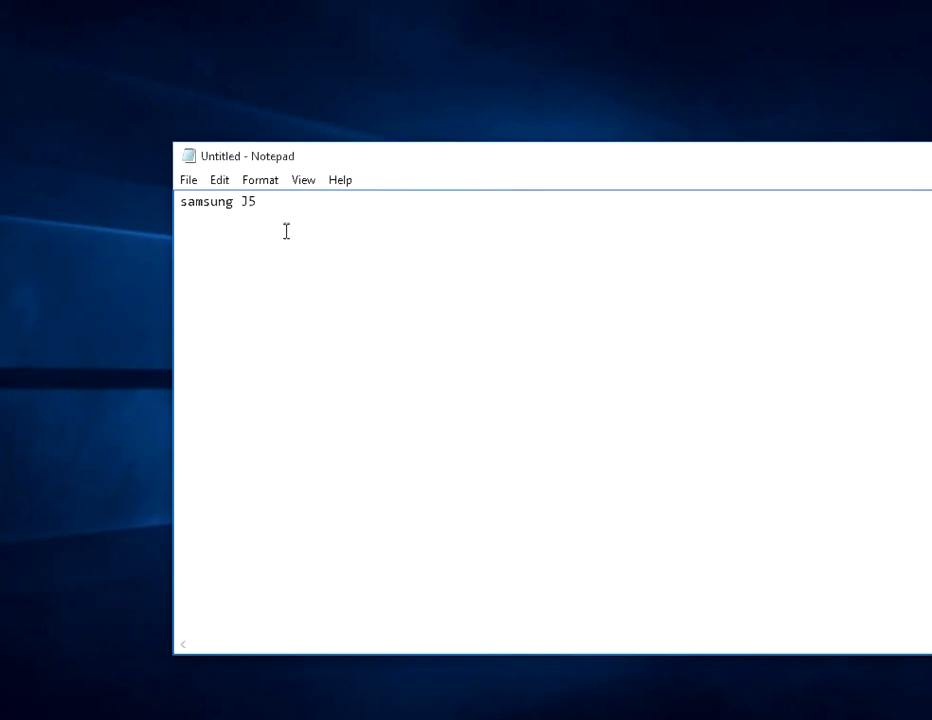
{"action": "key", "text": "BackSpace"}
{"action": "left_click_drag", "start_coordinate": [316, 160], "coordinate": [309, 162]}
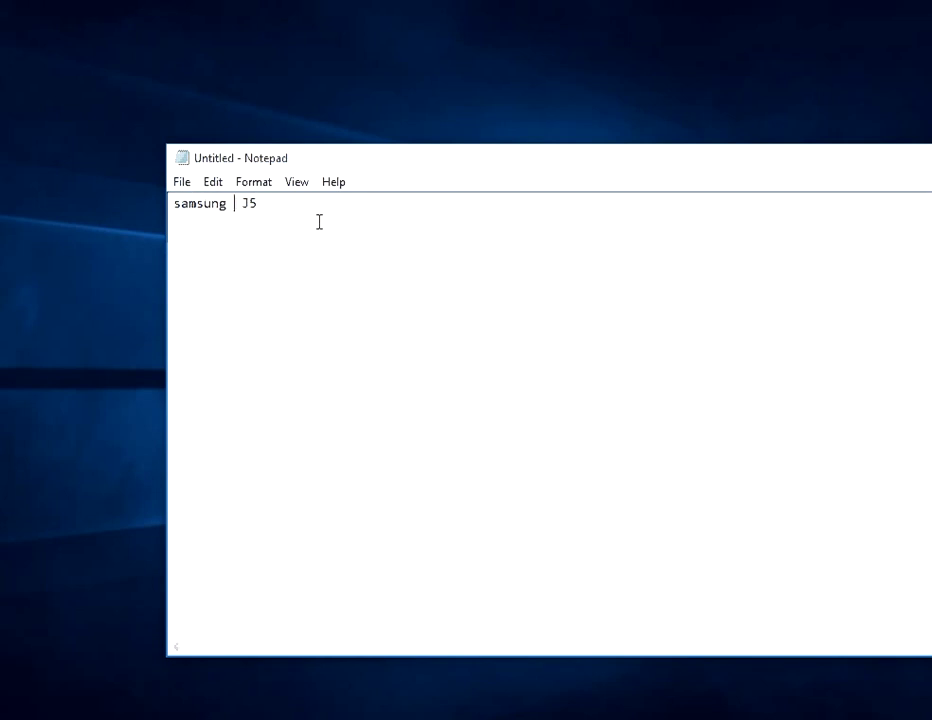
{"action": "type", "text": "Gala"}
{"action": "type", "text": "xy"}
{"action": "left_click", "coordinate": [342, 203]}
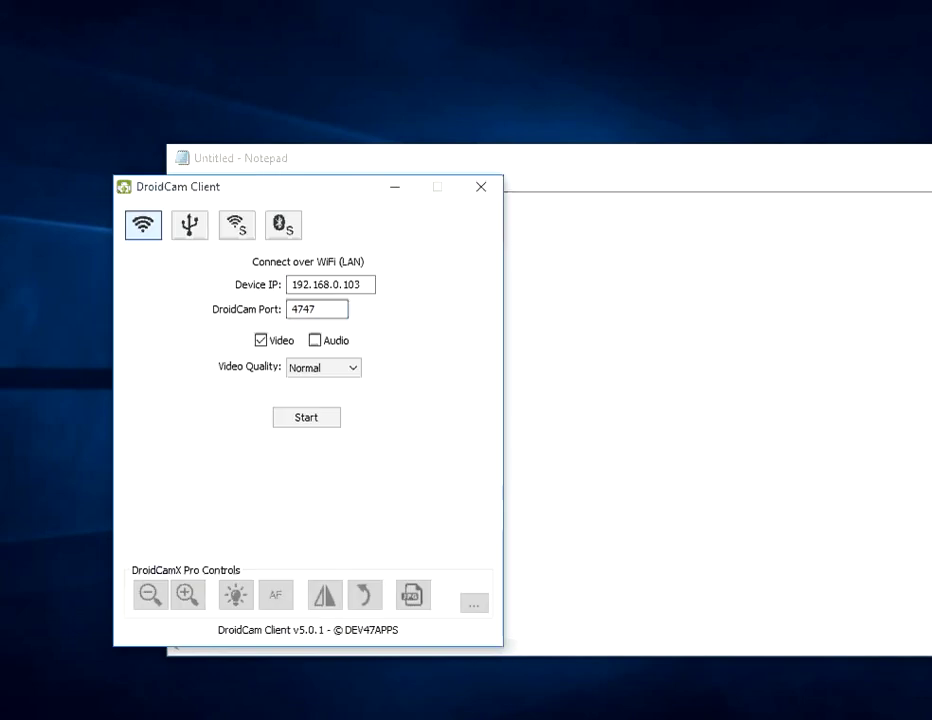
Shift the DroidCam Client window slightly up and to the left
{"action": "mouse_move", "coordinate": [343, 189]}
{"action": "left_mouse_down"}
{"action": "mouse_move", "coordinate": [233, 170]}
{"action": "mouse_move", "coordinate": [319, 198]}
{"action": "left_mouse_up"}
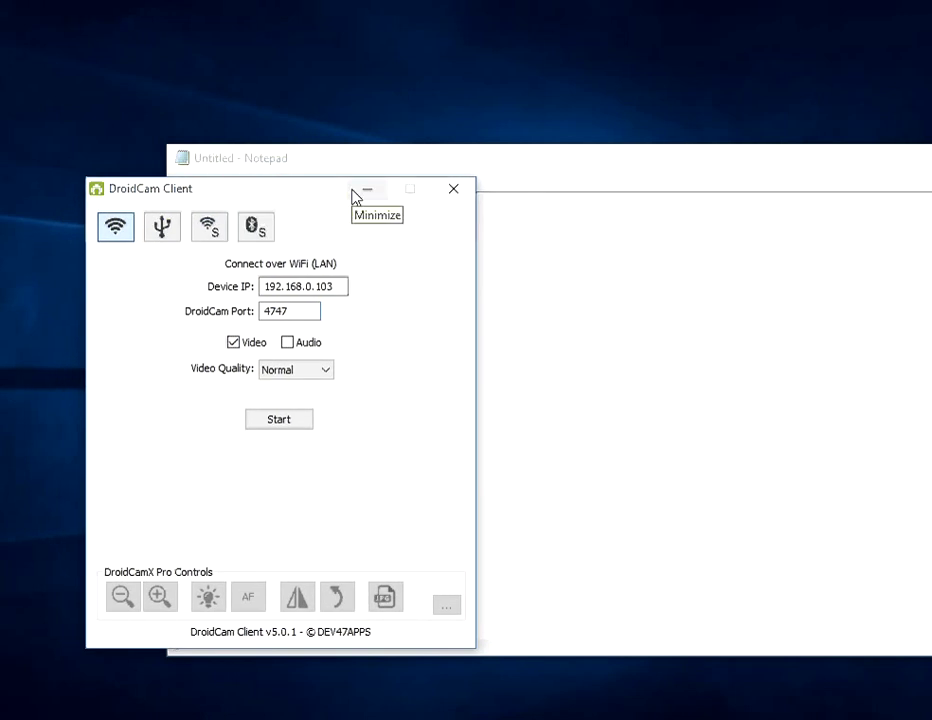
Bring the 'samsung Galaxy J5' Notepad note back in front of DroidCam Client
{"action": "left_click", "coordinate": [374, 166]}
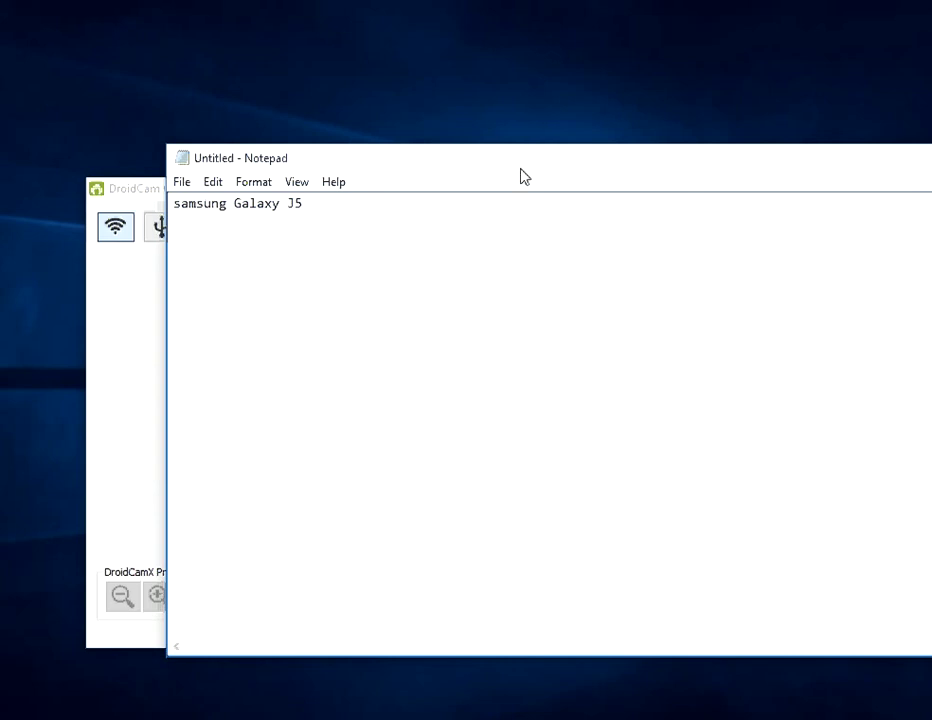
Bring DroidCam Client, still set to WiFi port 4747, in front of Notepad
{"action": "left_click", "coordinate": [130, 192]}
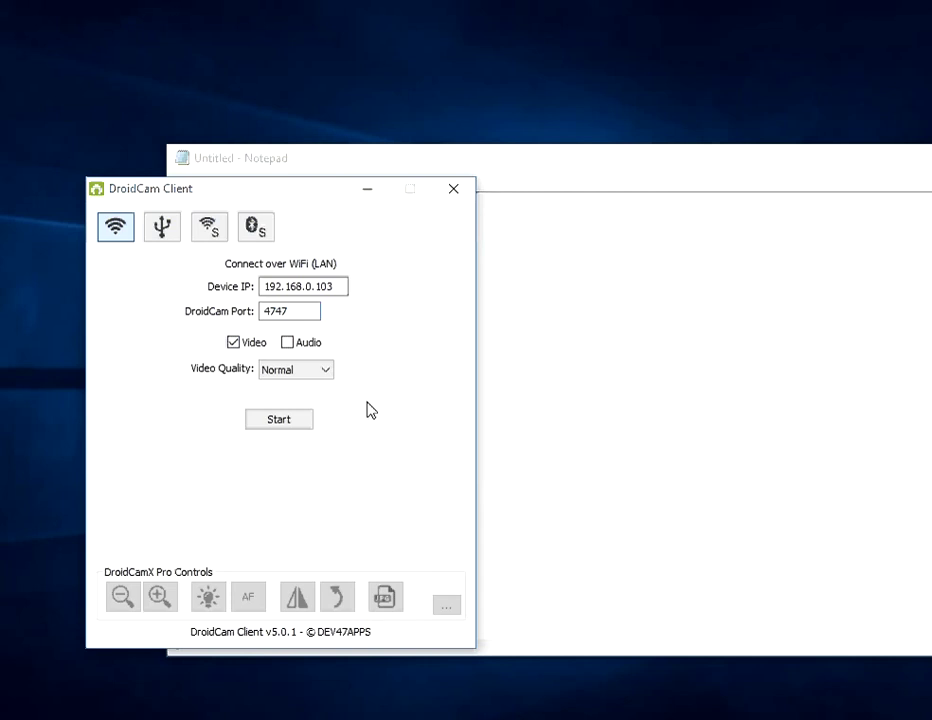
{"action": "left_click", "coordinate": [309, 421]}
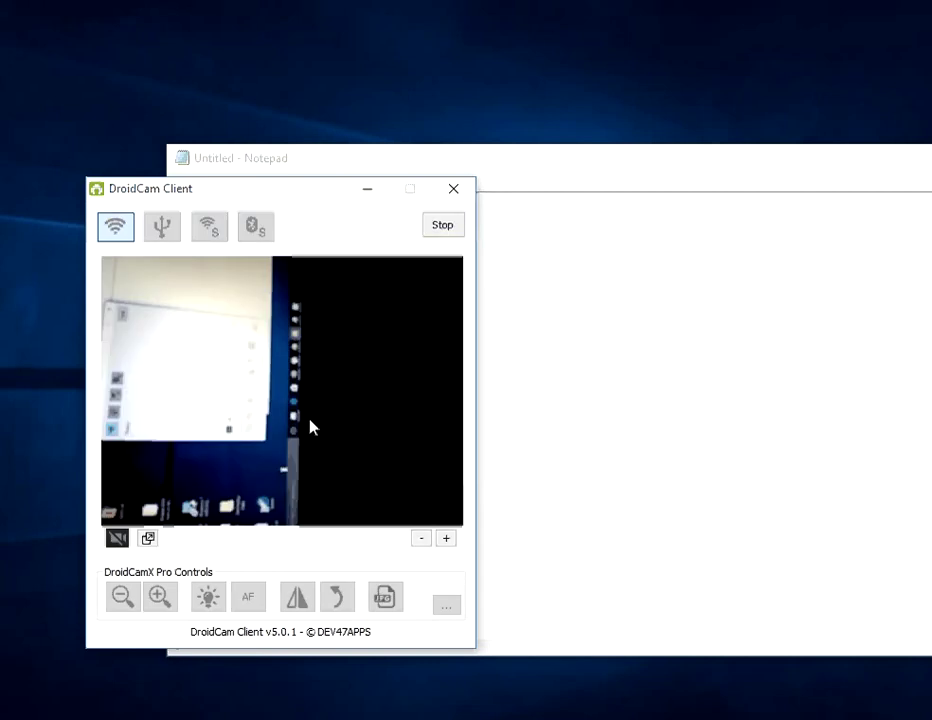